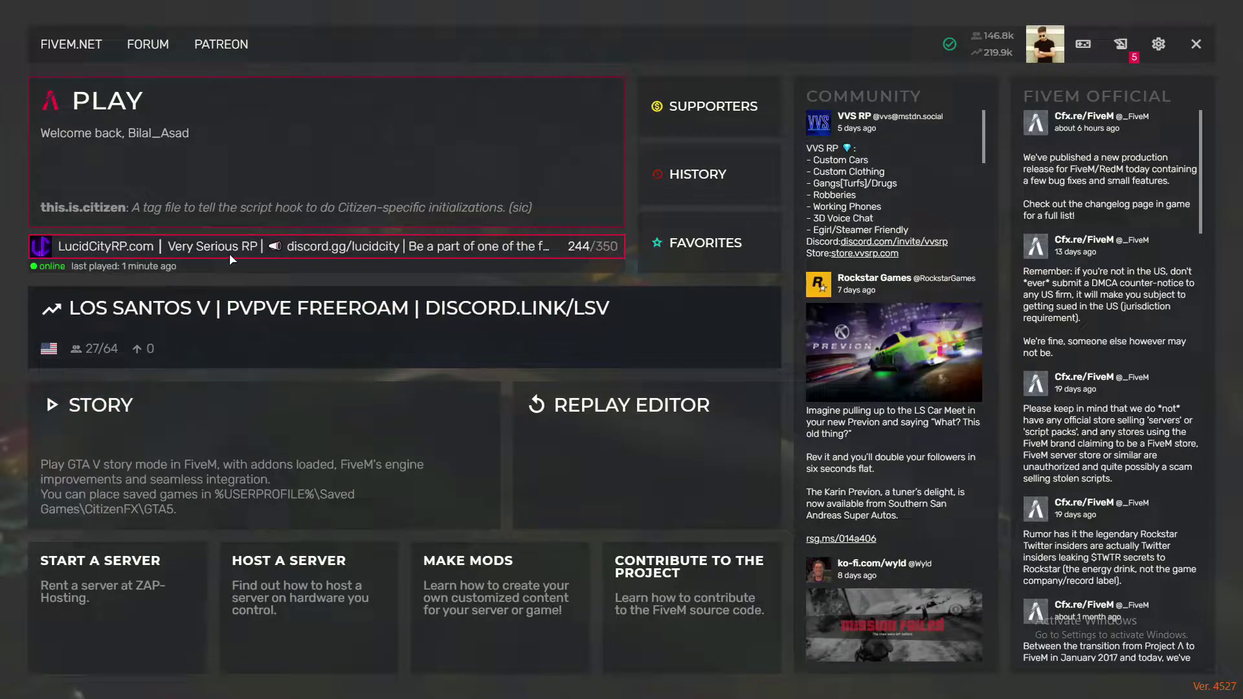
# - Try connecting to the Lucid City server, dismiss the failure, then close and restart FiveM
pyautogui.click(229, 254)
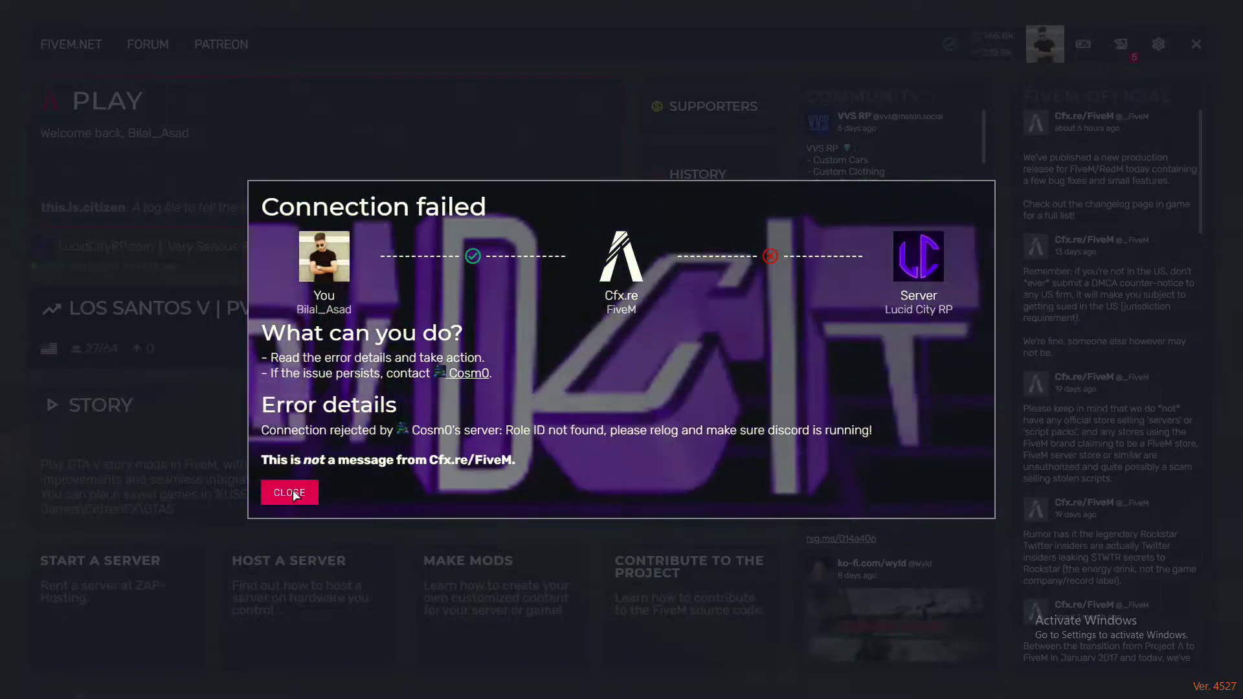
pyautogui.click(292, 492)
pyautogui.hotkey('alt', 'F4')
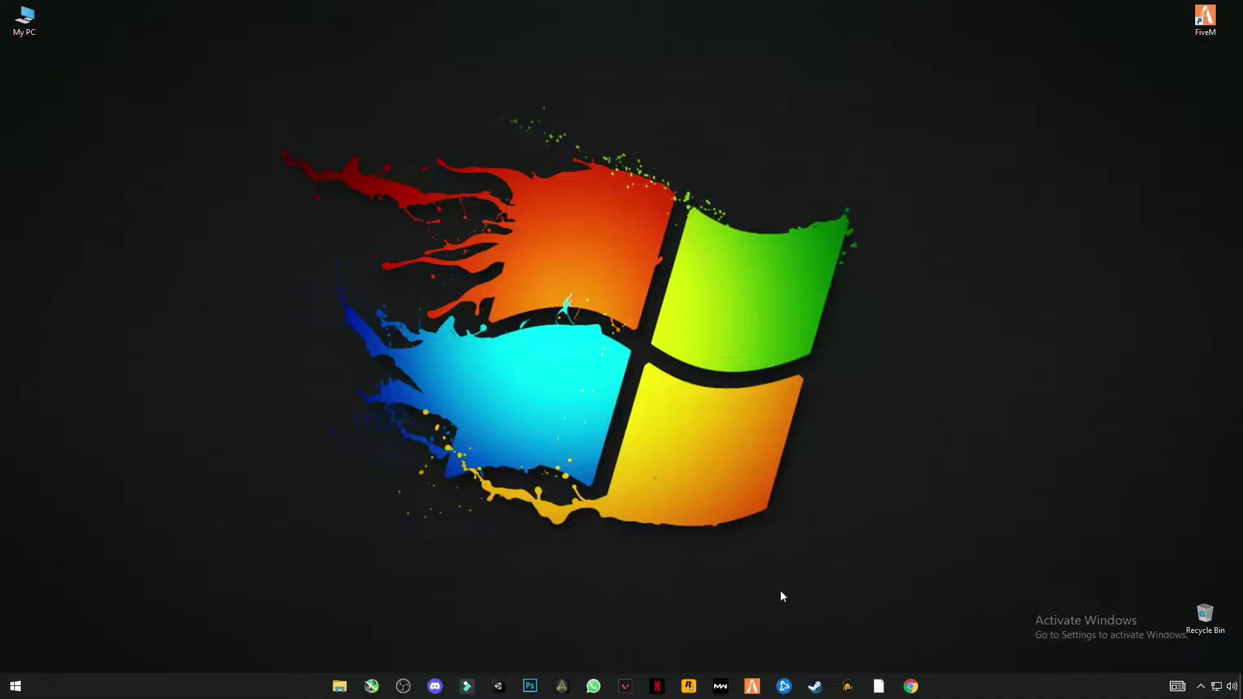
pyautogui.click(757, 688)
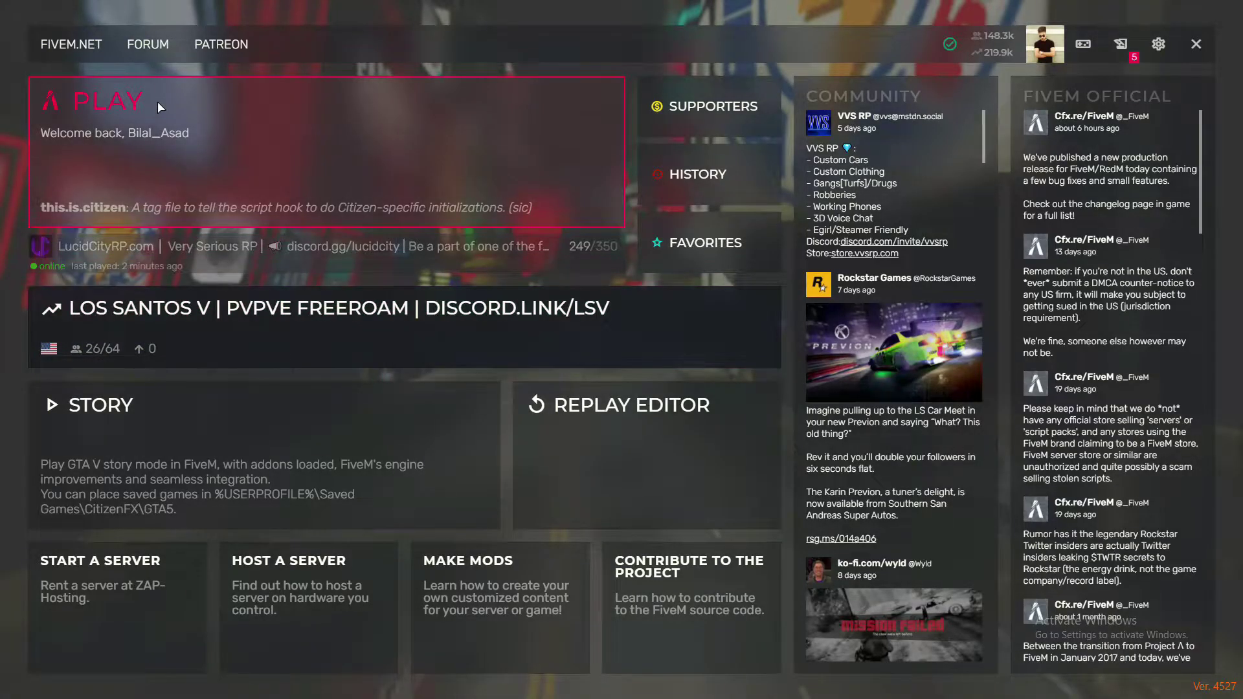
# - Find the VVS RP server in the server list and connect to it
pyautogui.click(157, 101)
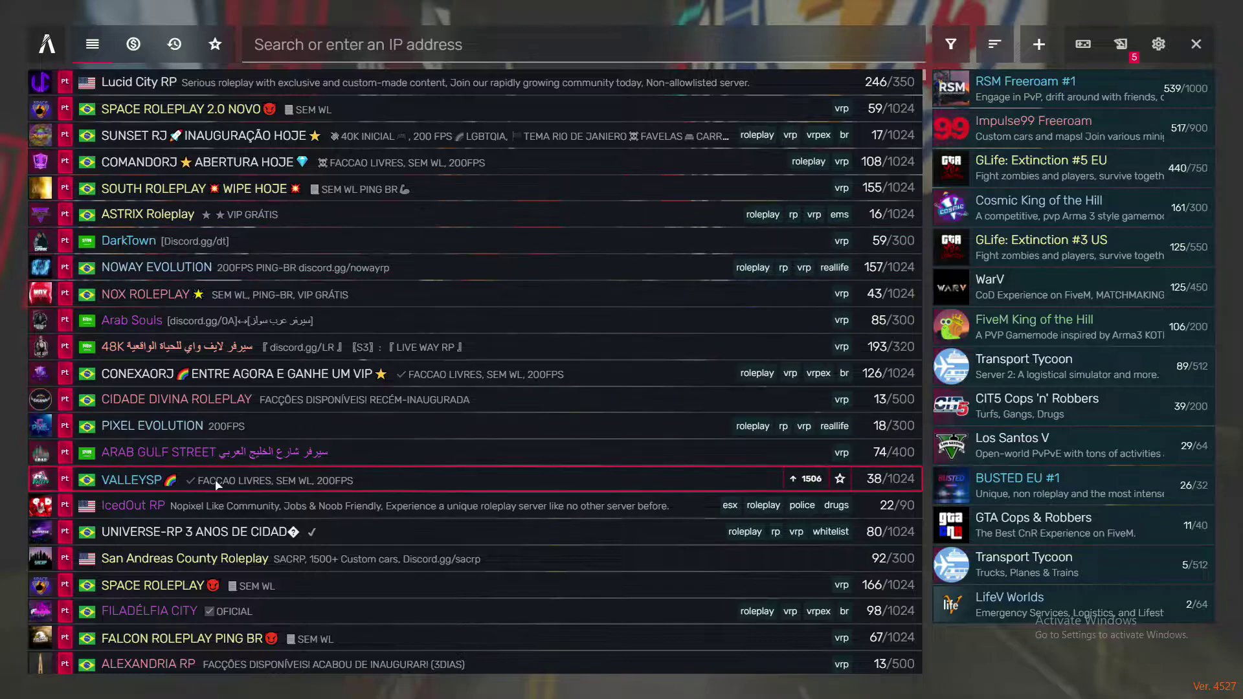
pyautogui.scroll(-5, 150, 406)
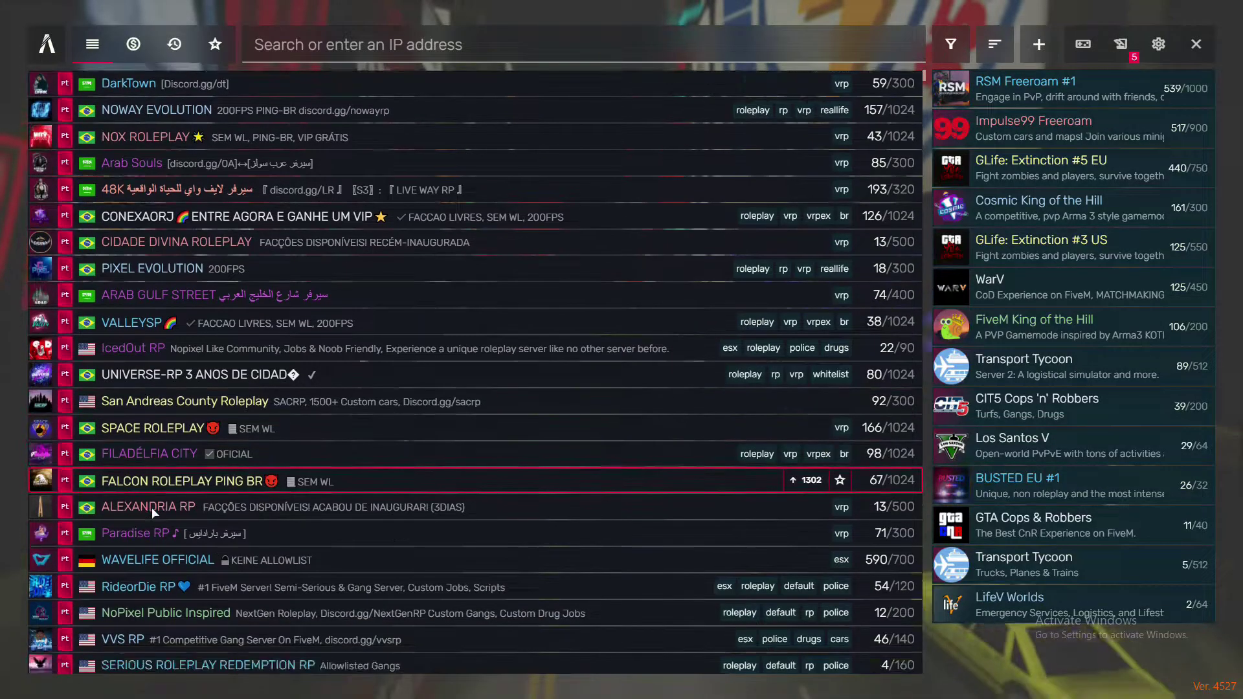
pyautogui.click(125, 601)
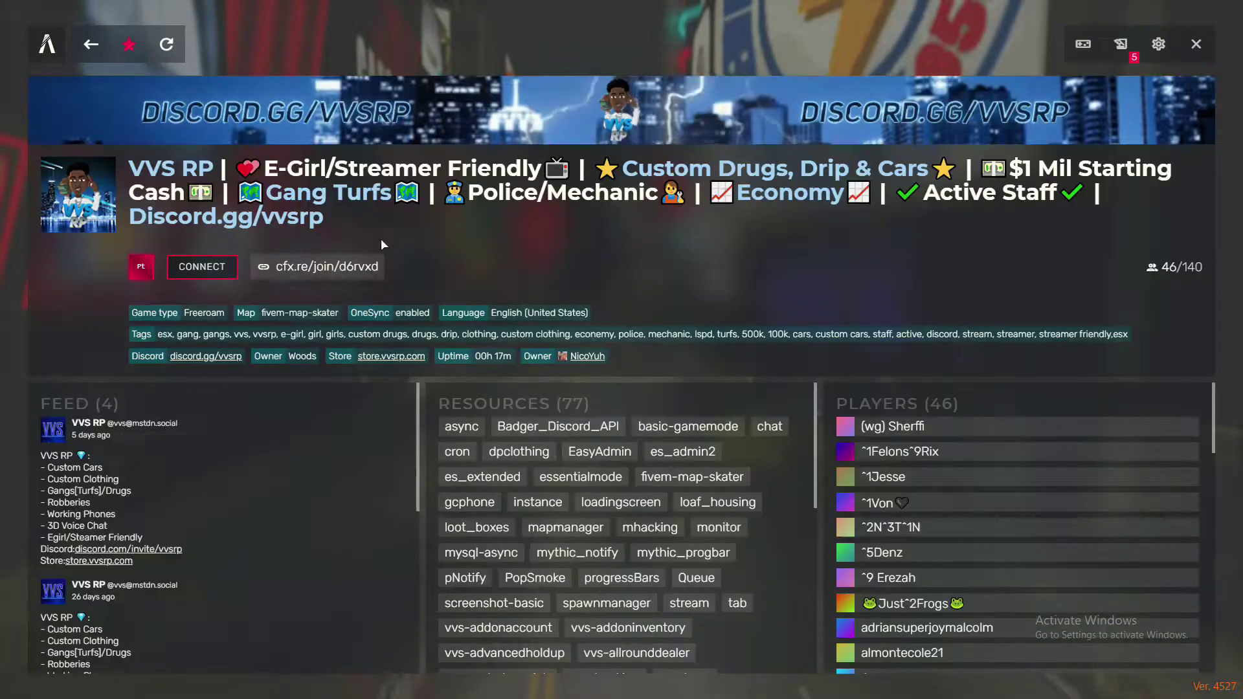
pyautogui.click(213, 273)
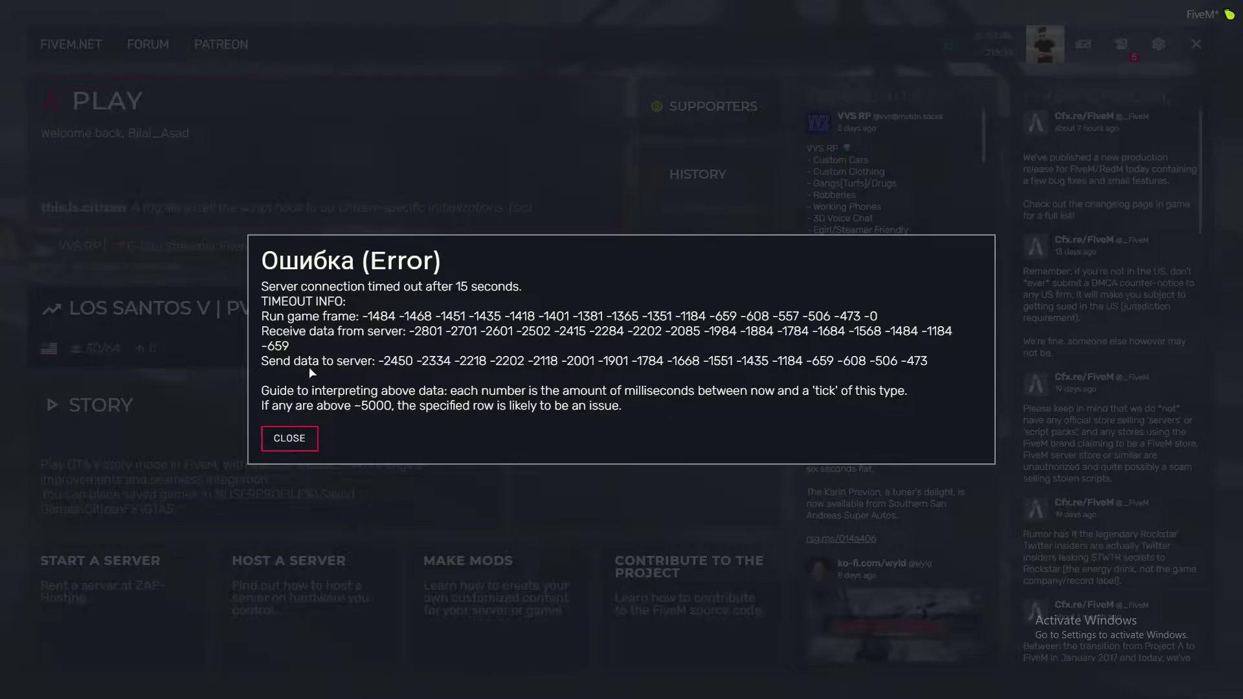
# - Dismiss the timeout error, cancel the new VVS RP connection attempt, and exit FiveM
pyautogui.click(298, 432)
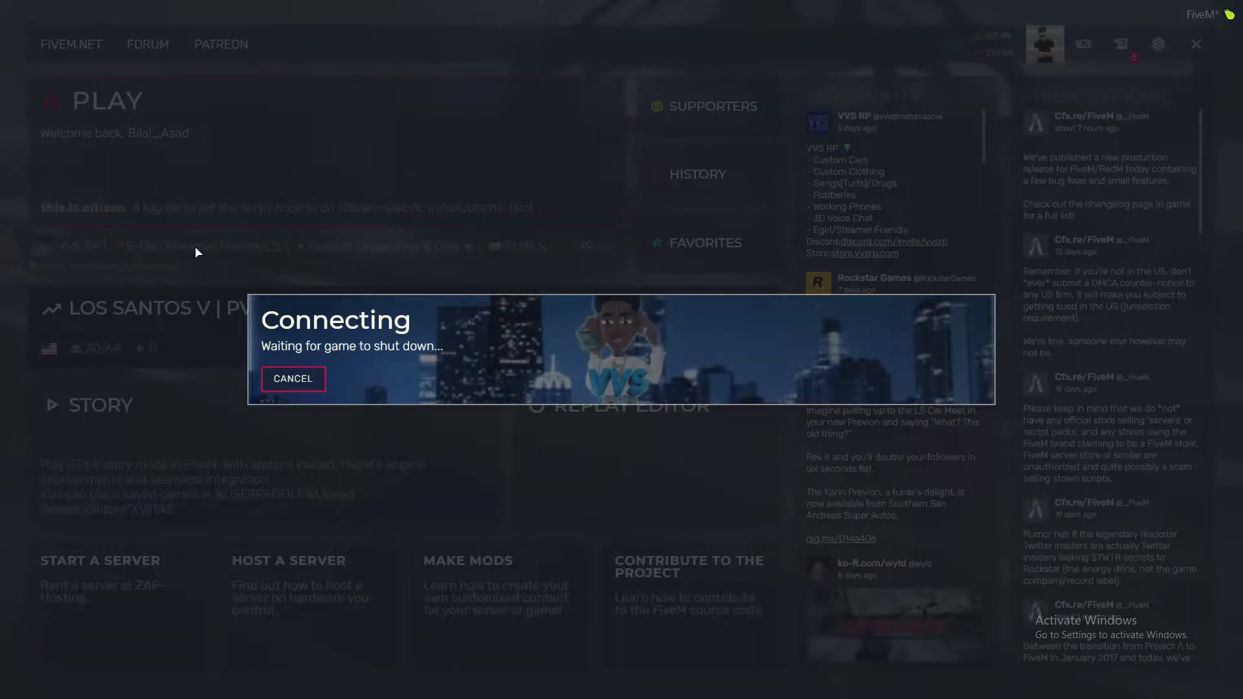
pyautogui.click(273, 379)
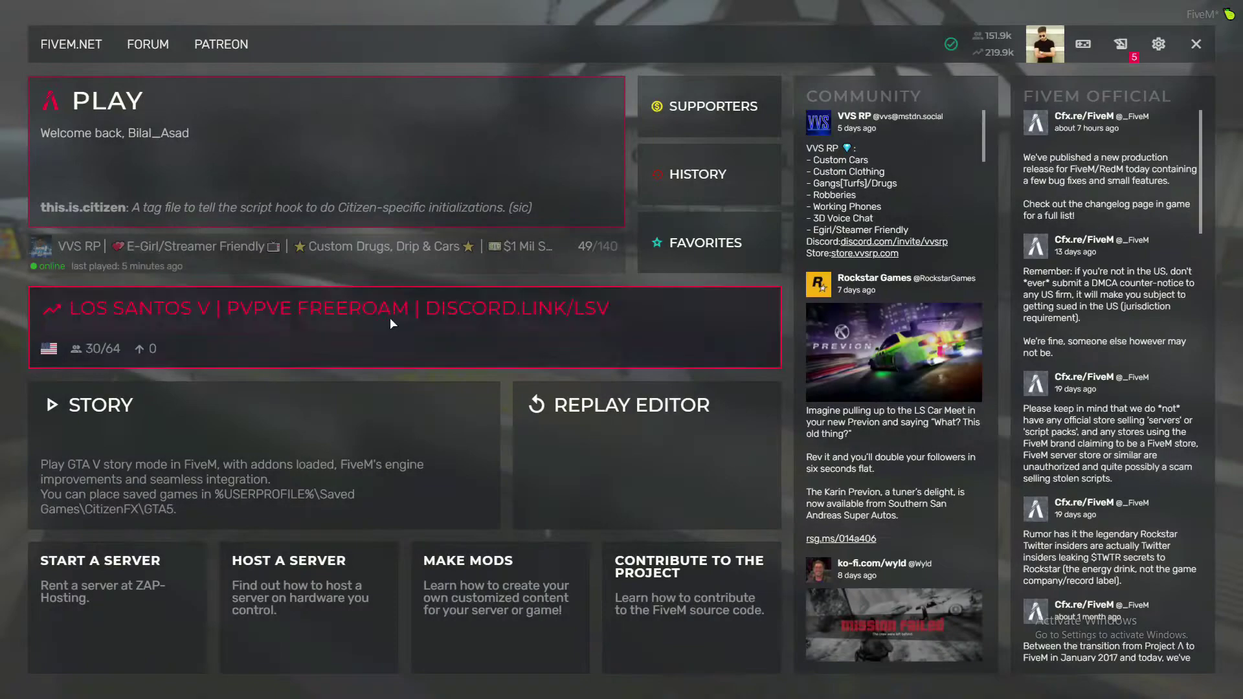
pyautogui.click(1195, 44)
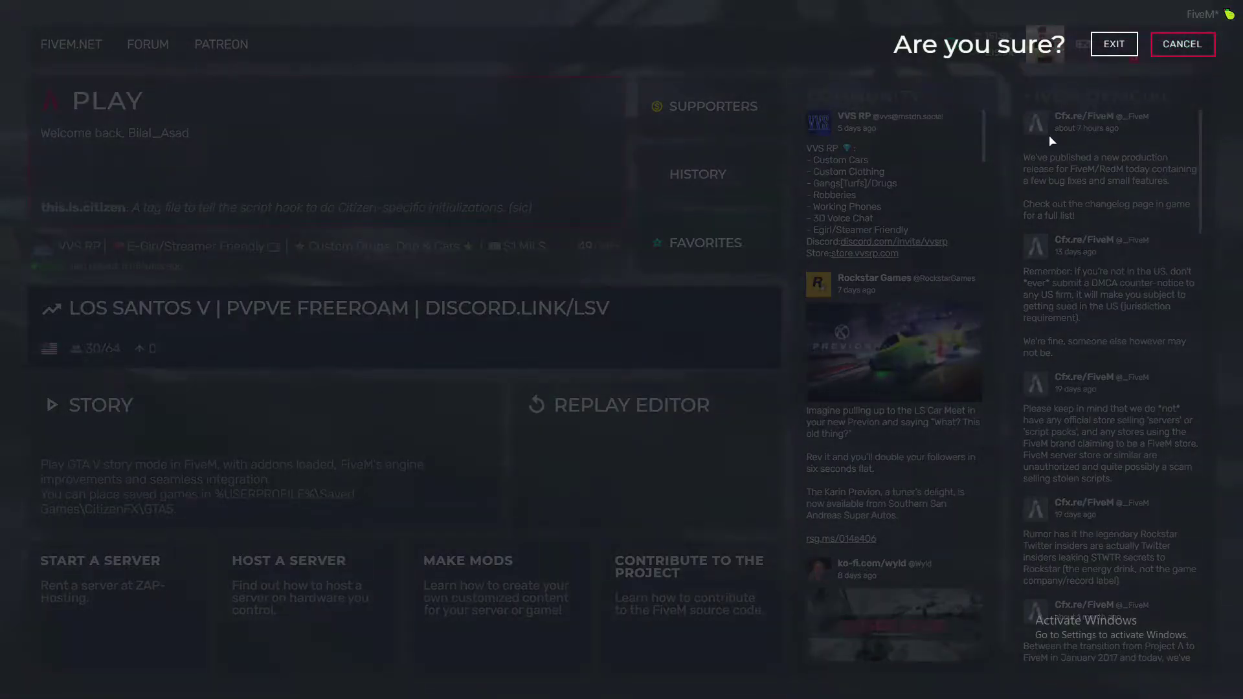
pyautogui.click(1115, 44)
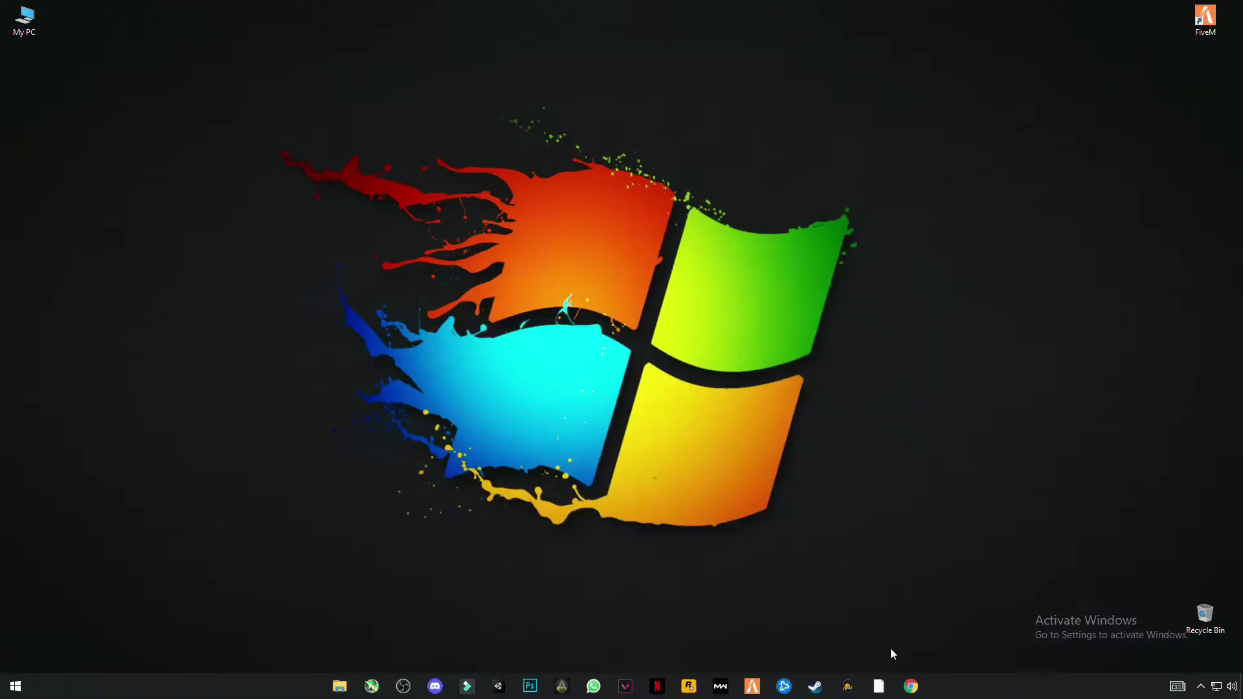
# - Extract the downloaded FiveM data files archive in the Downloads folder
pyautogui.click(340, 687)
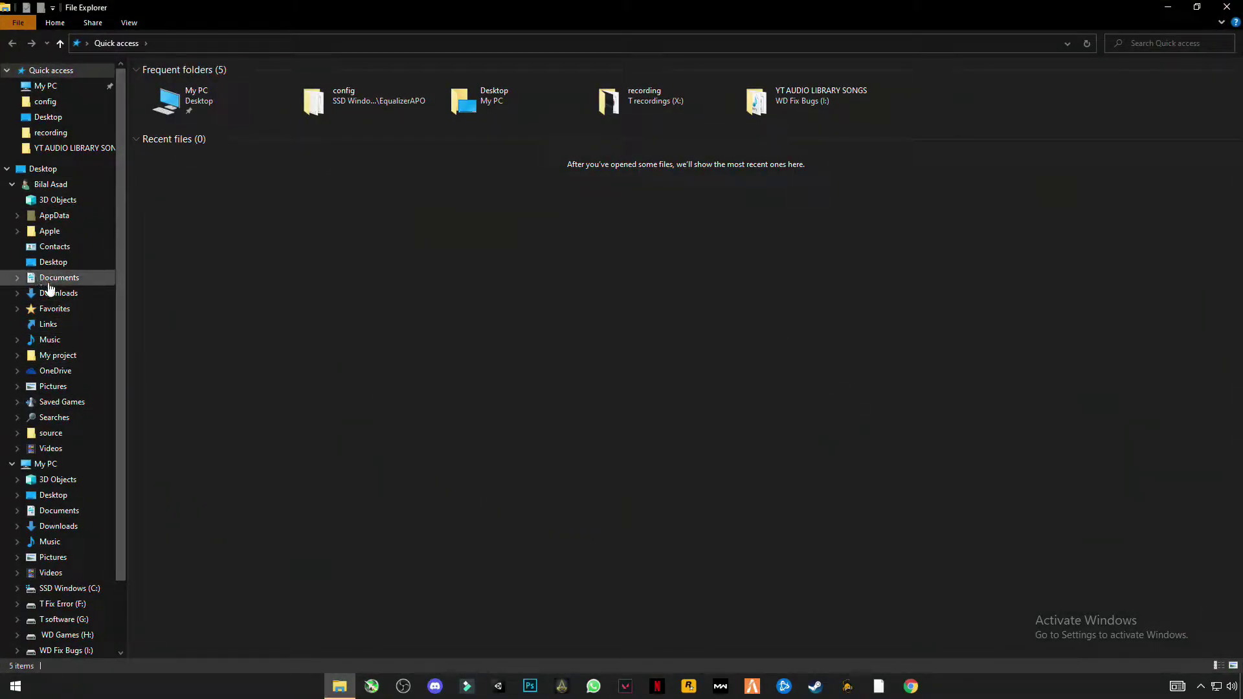
pyautogui.click(74, 296)
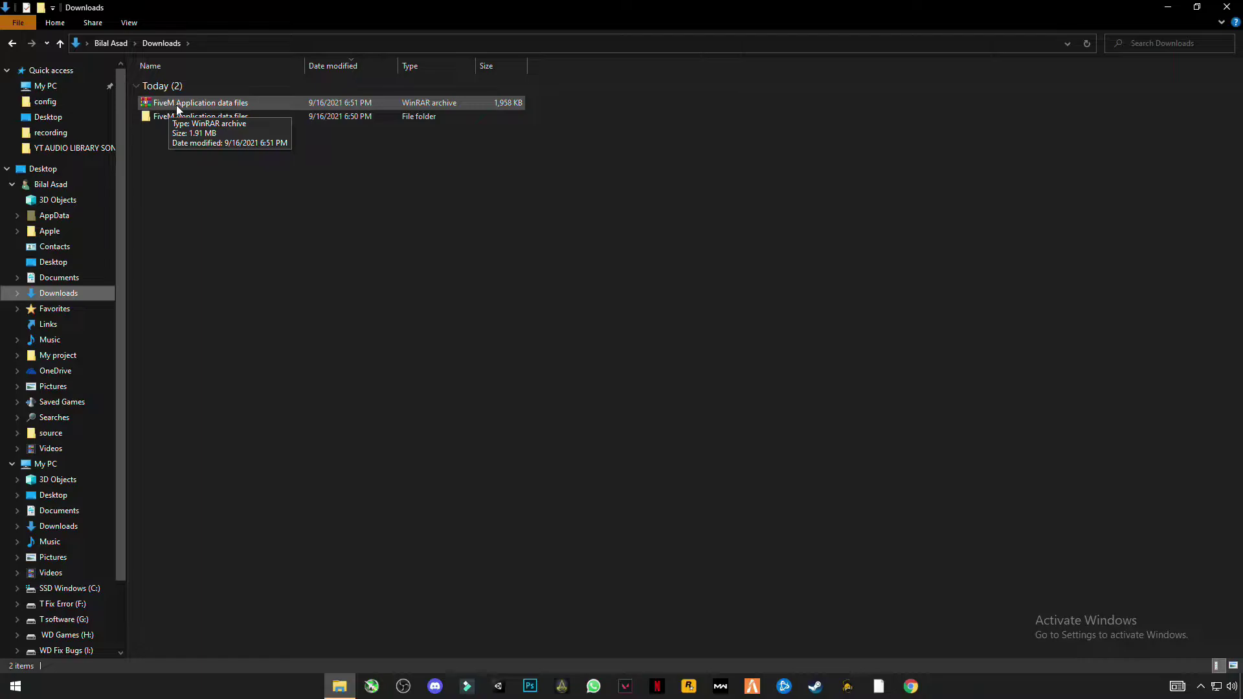
pyautogui.rightClick(231, 105)
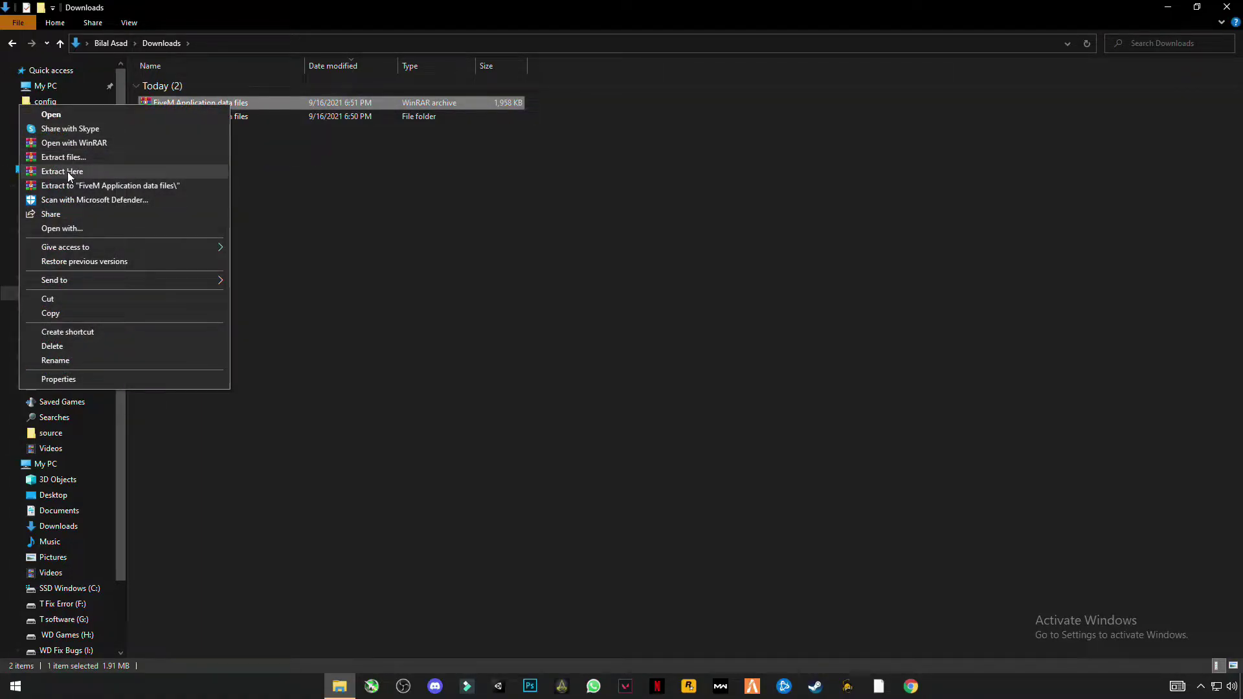
pyautogui.click(87, 172)
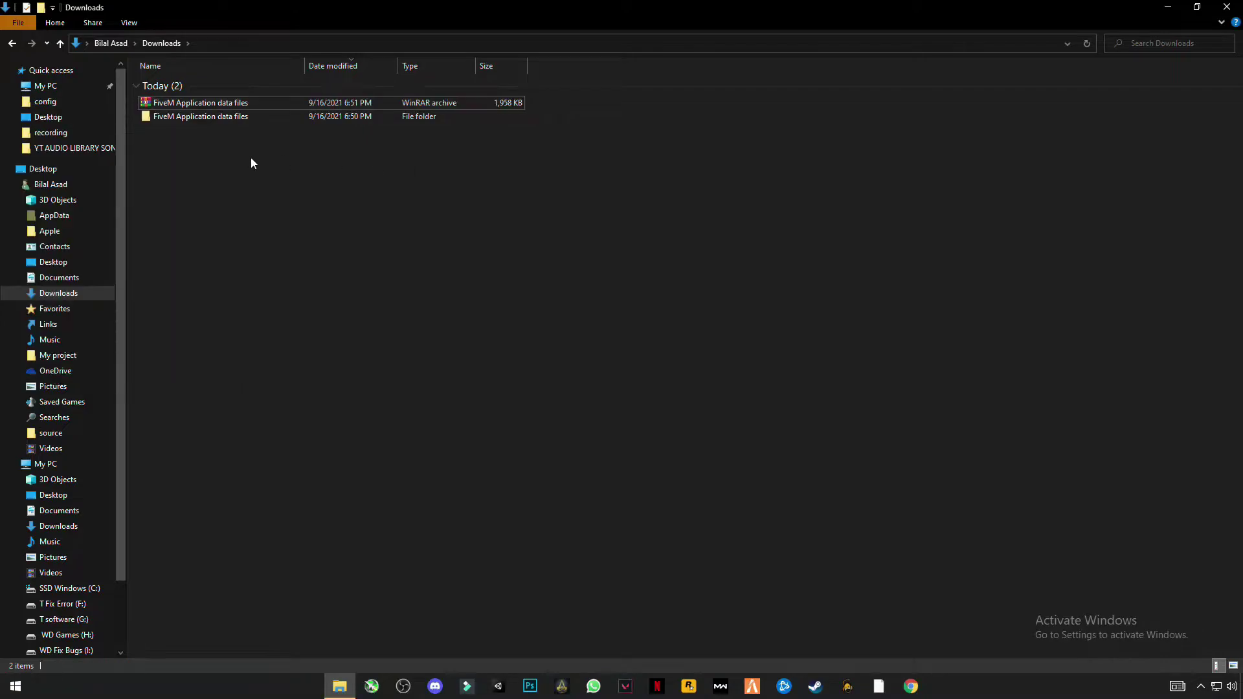
# - Copy all 28 files from the FiveM Application data files folder and close the window
pyautogui.doubleClick(176, 118)
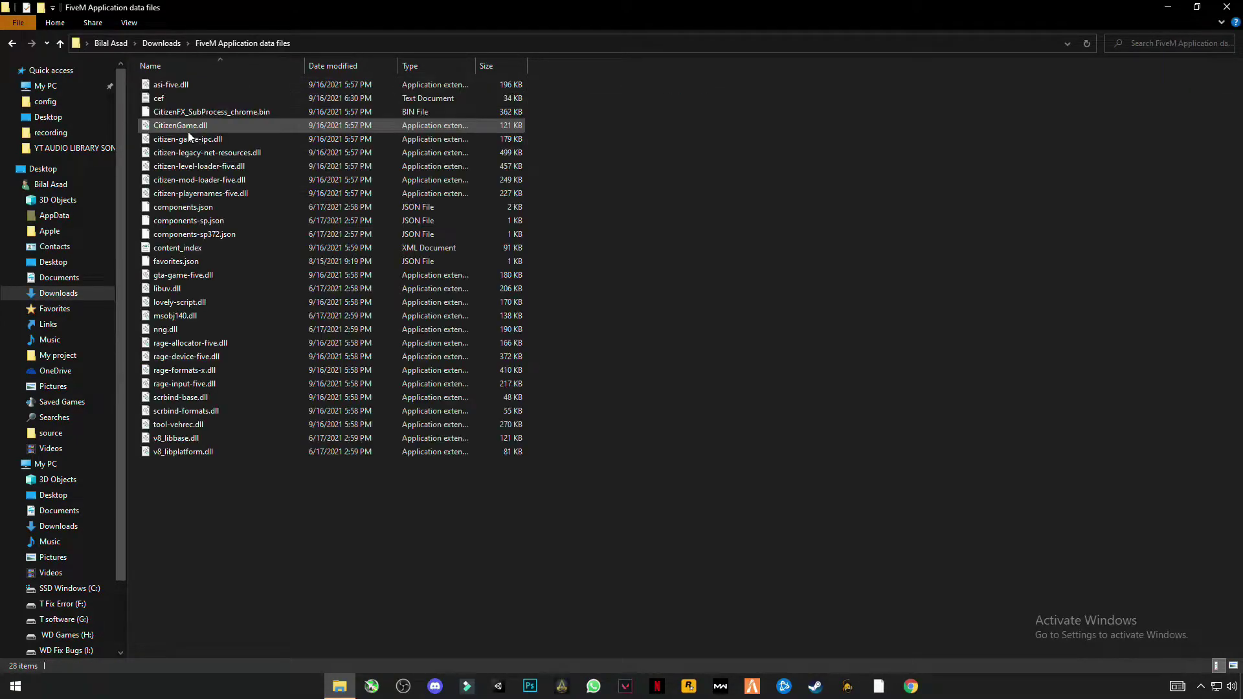
pyautogui.moveTo(301, 561); pyautogui.dragTo(163, 81)
pyautogui.rightClick(192, 125)
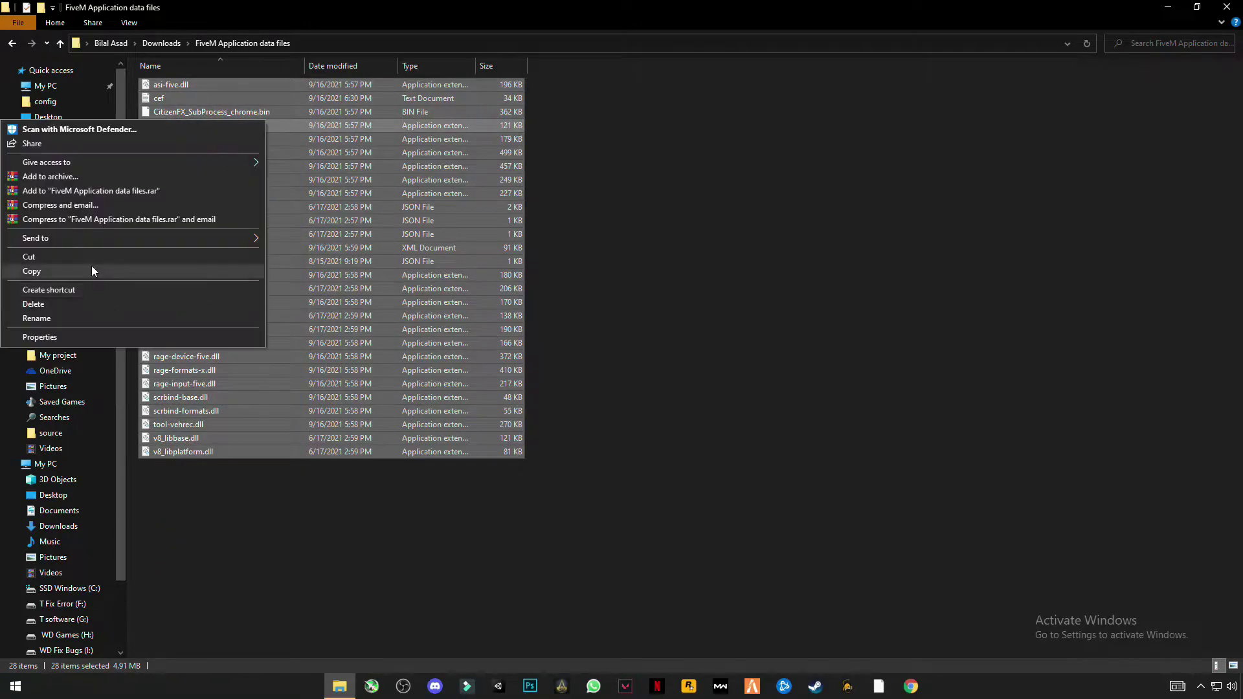
pyautogui.click(29, 271)
pyautogui.click(1226, 7)
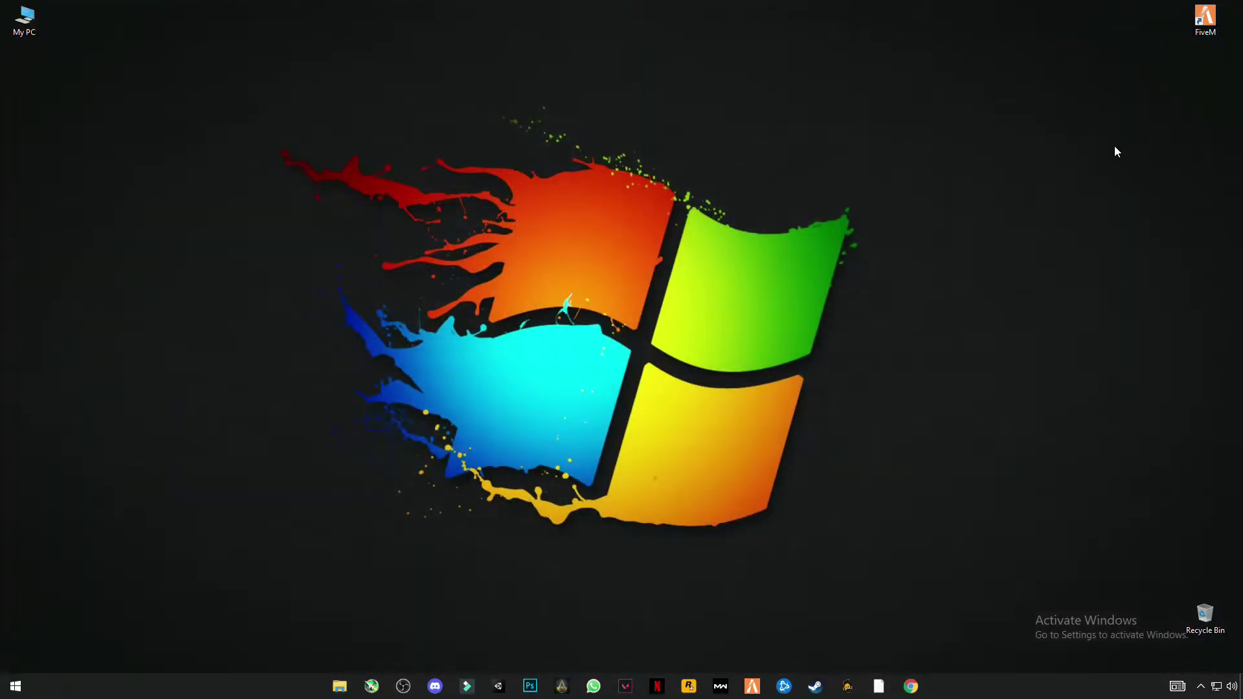
# - Paste the 28 files into FiveM's install folder under FiveM Application Data, replacing same-named files
pyautogui.rightClick(1202, 24)
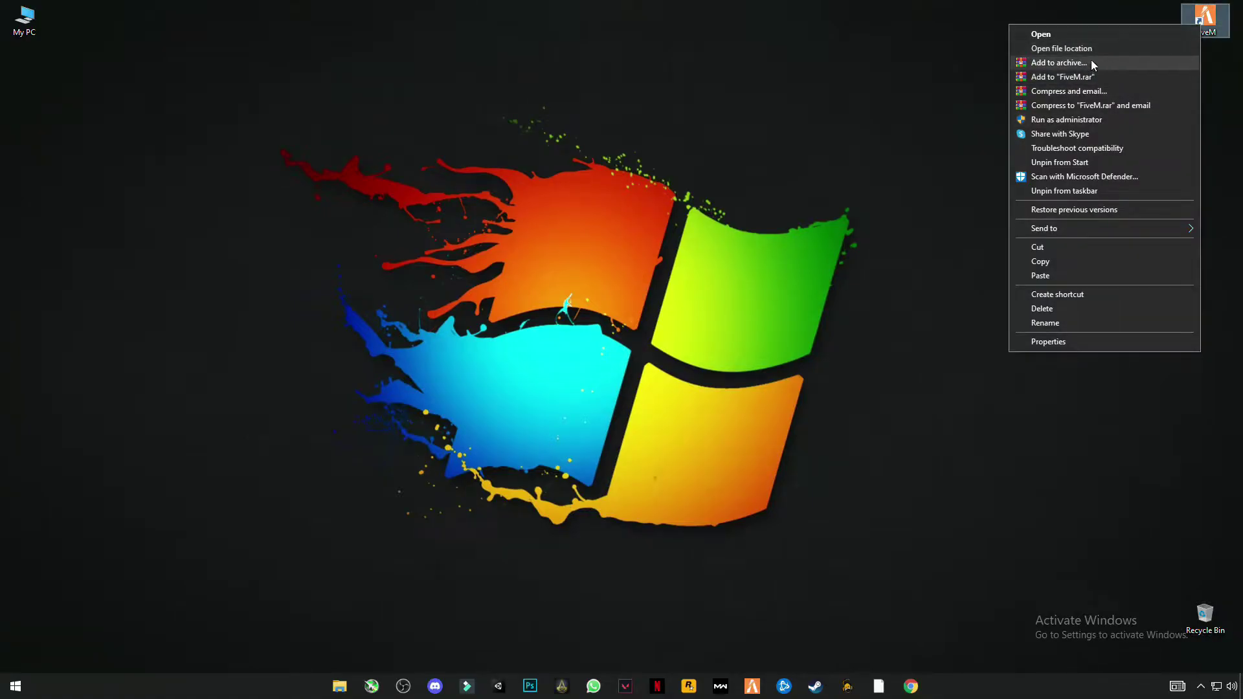
pyautogui.click(1060, 49)
pyautogui.click(160, 86)
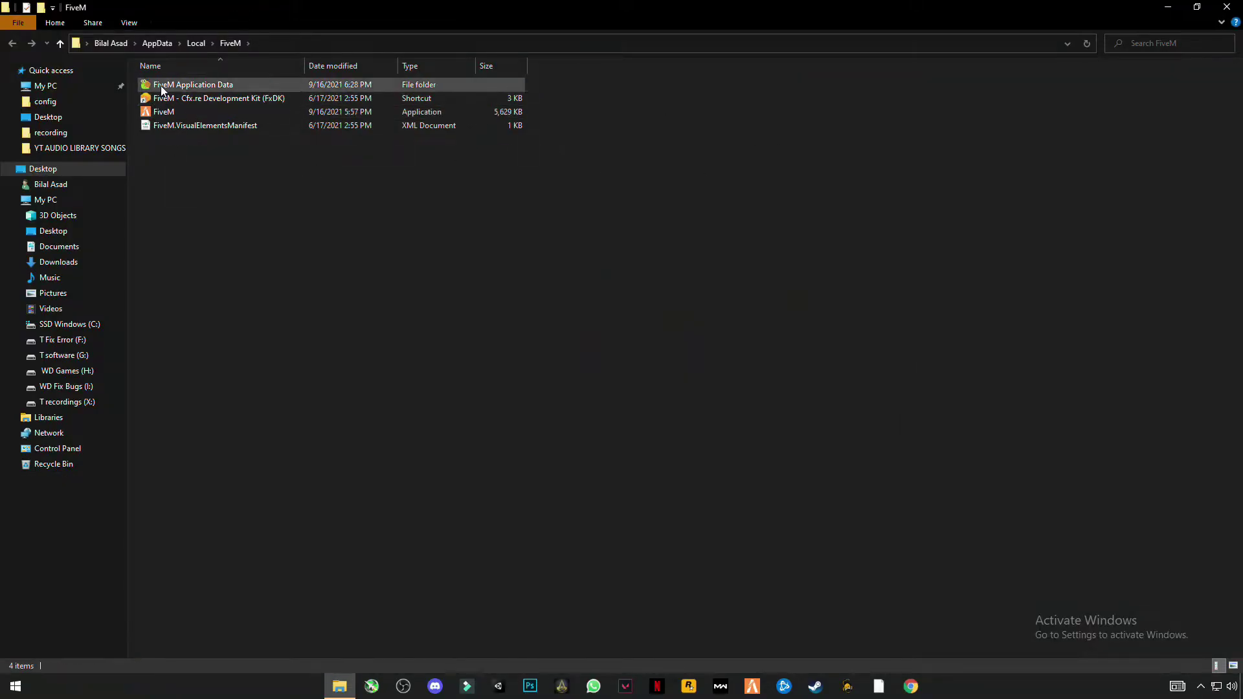
pyautogui.doubleClick(194, 87)
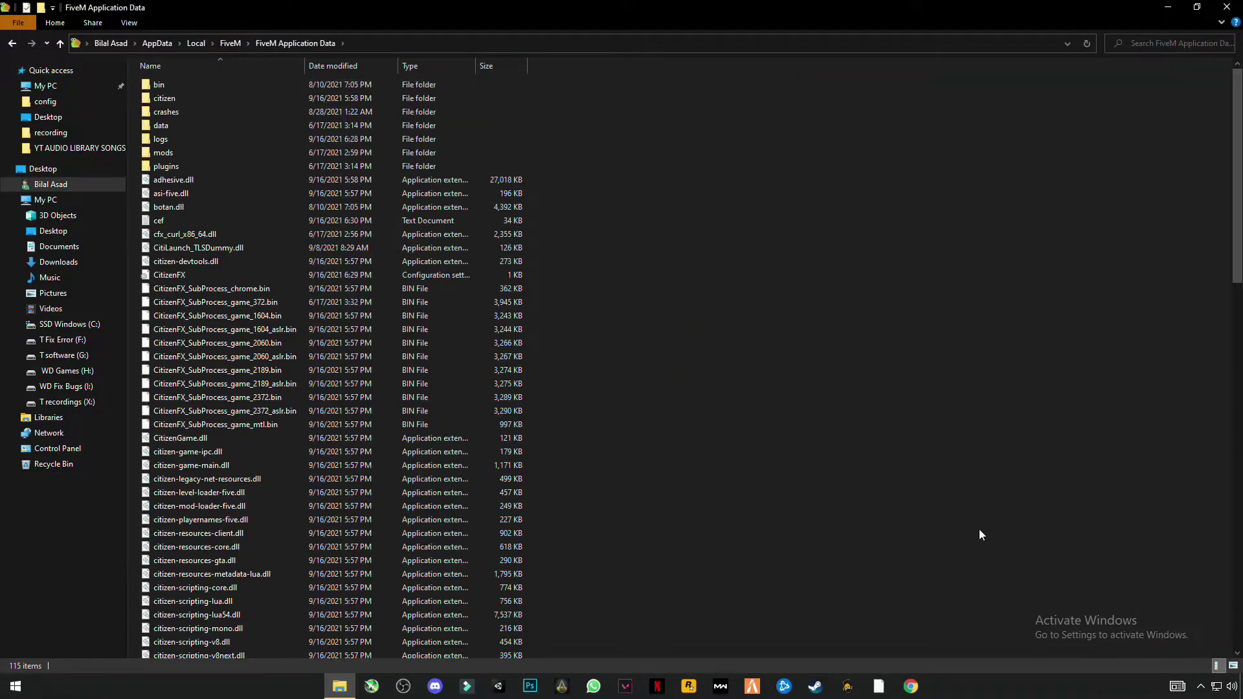
pyautogui.rightClick(788, 269)
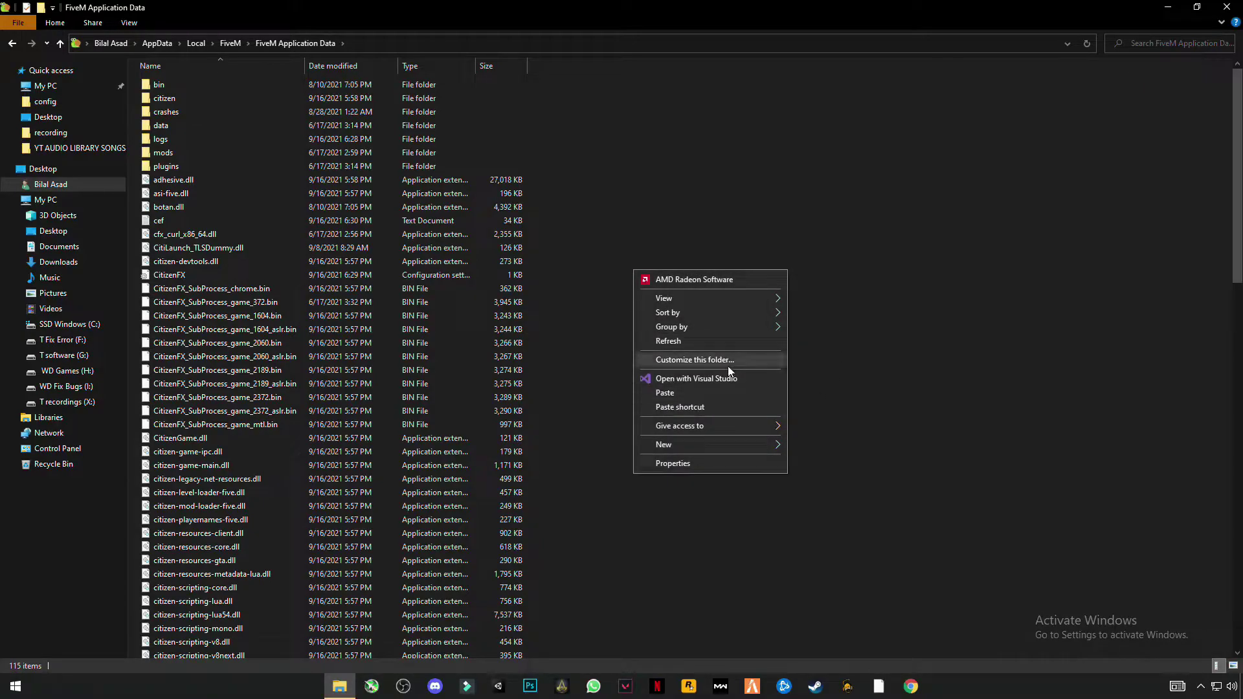
pyautogui.click(718, 398)
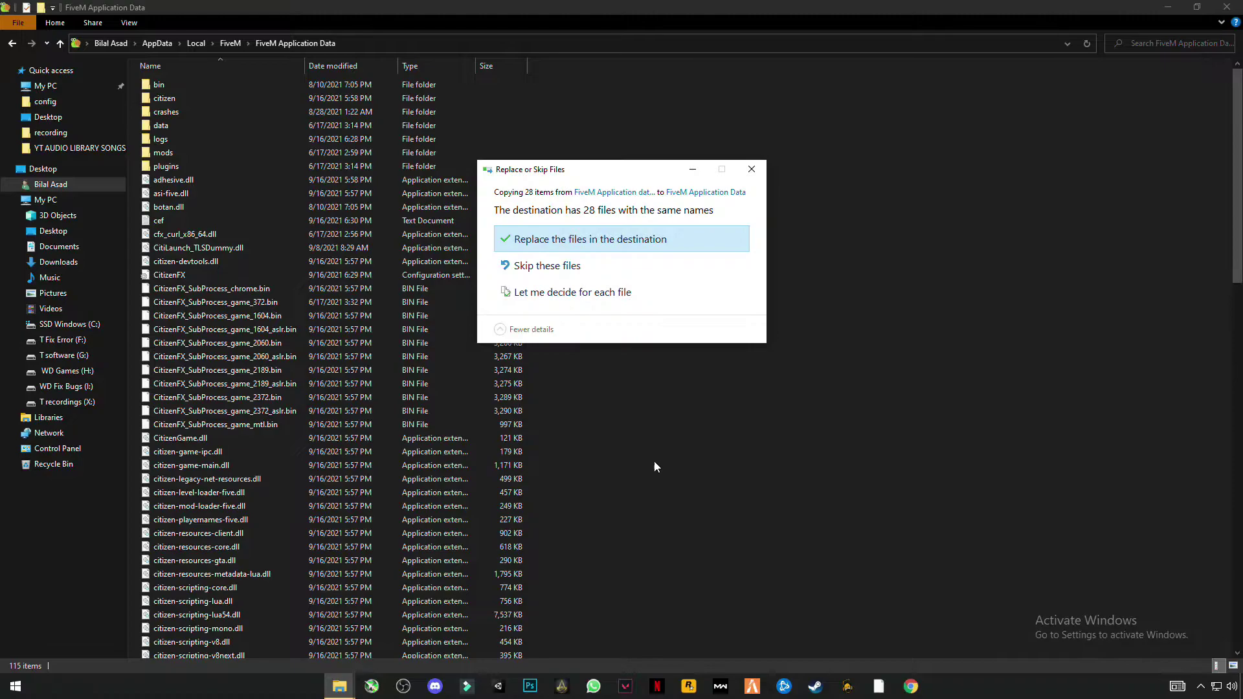
pyautogui.click(541, 242)
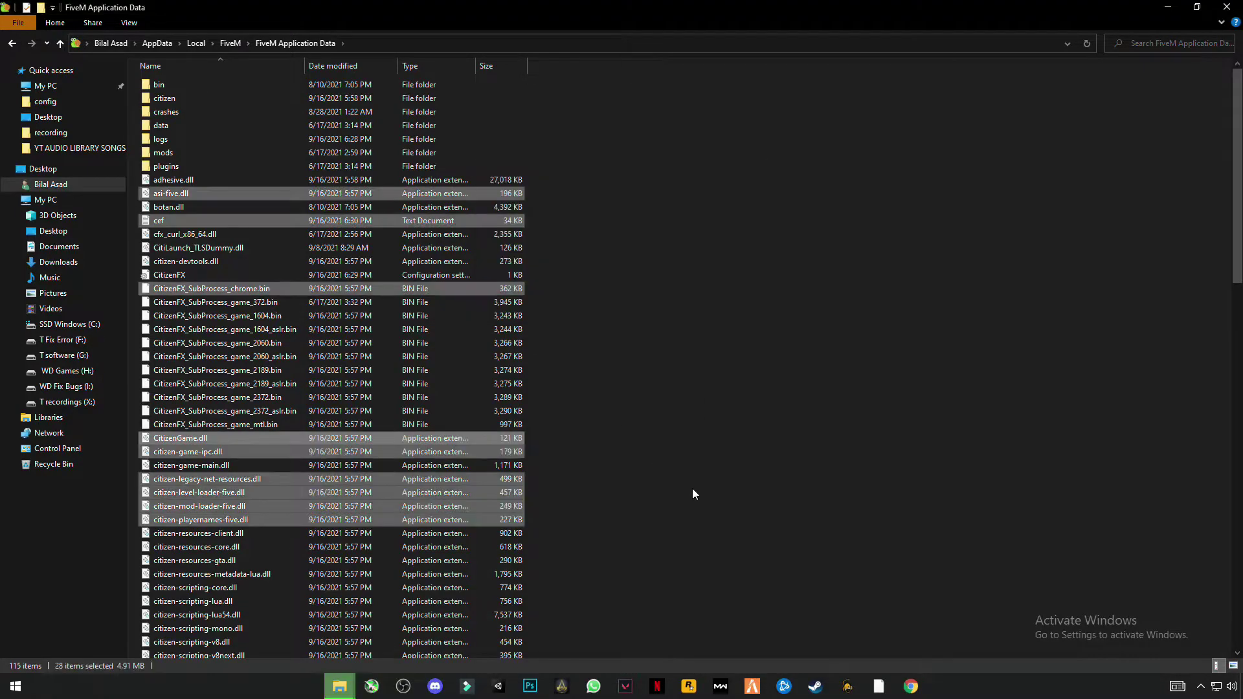
# - Set FiveM.exe to Windows Vista (Service Pack 1) compatibility mode in its Properties and apply
pyautogui.click(12, 43)
pyautogui.click(164, 114)
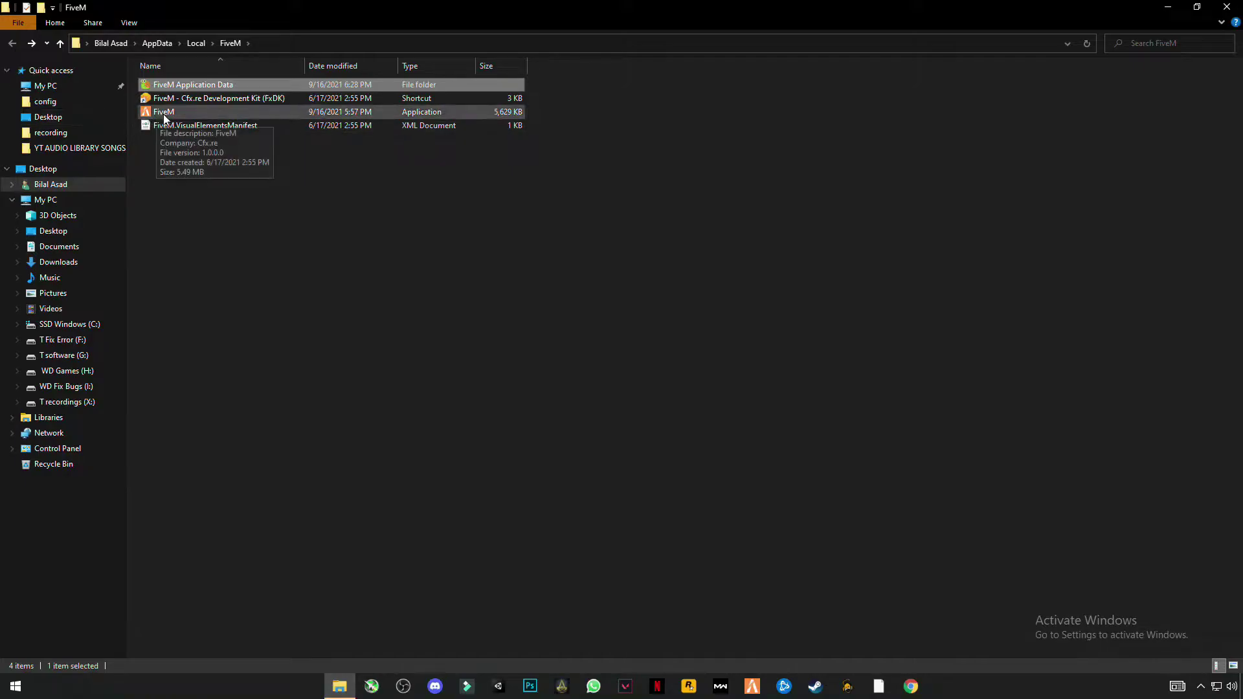
pyautogui.rightClick(164, 114)
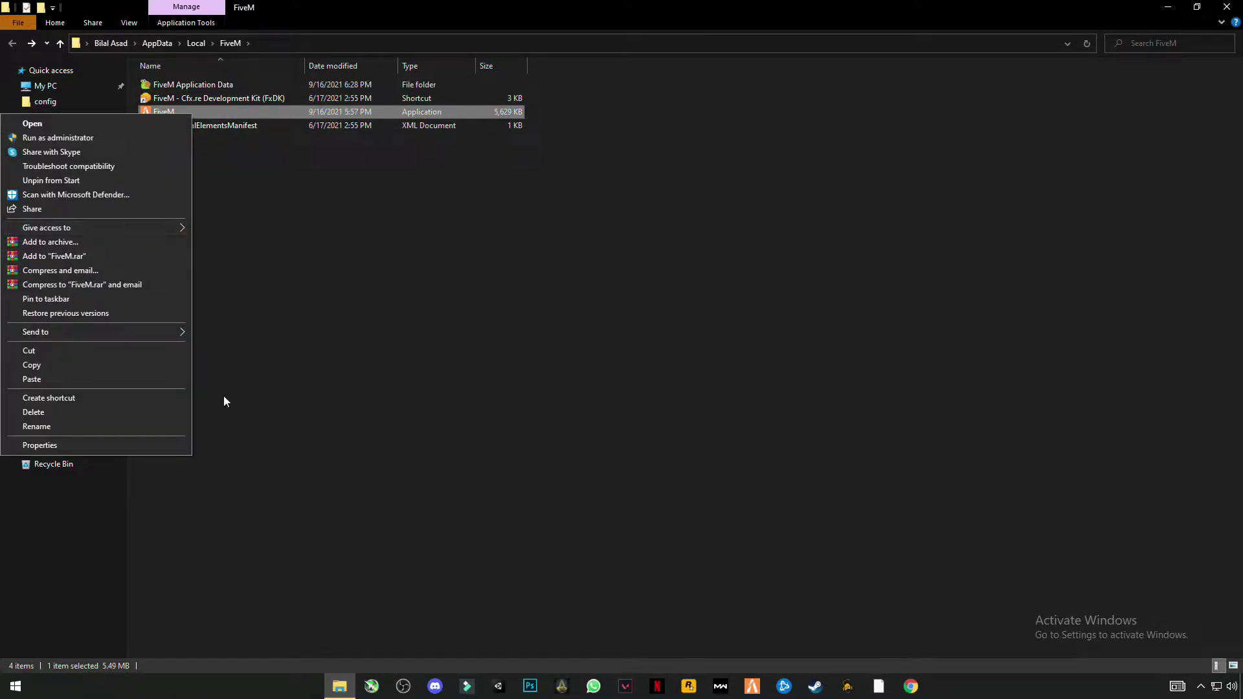
pyautogui.click(83, 443)
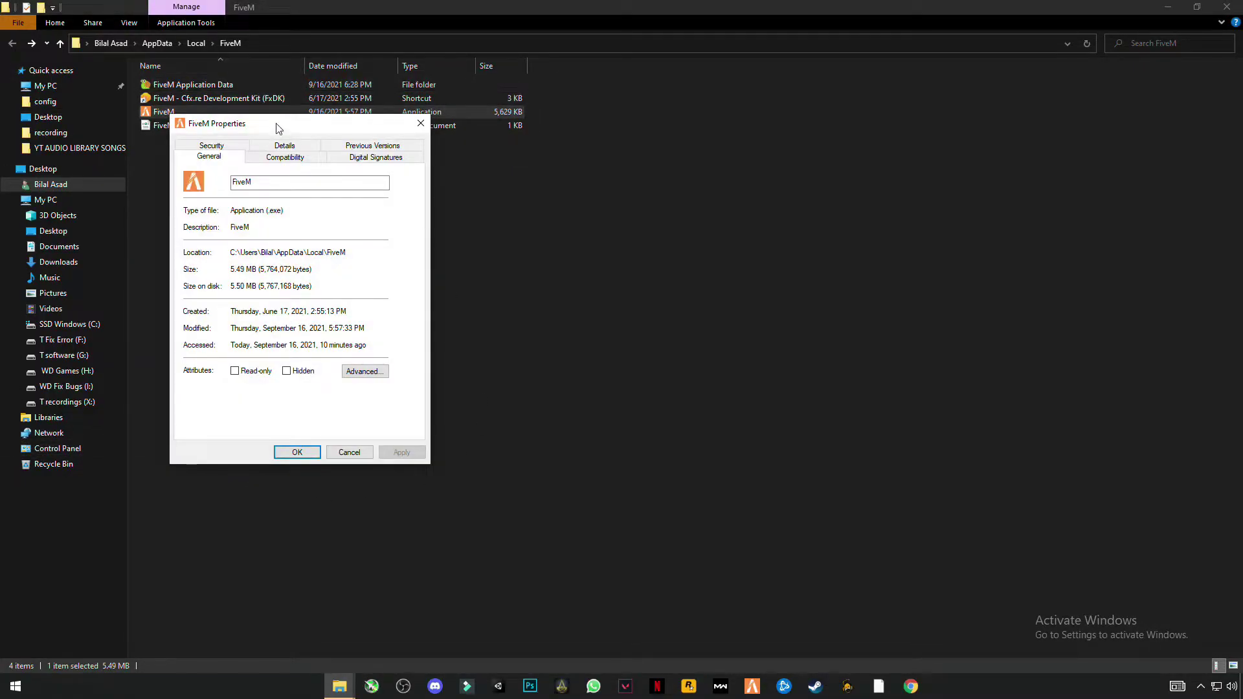
pyautogui.click(286, 158)
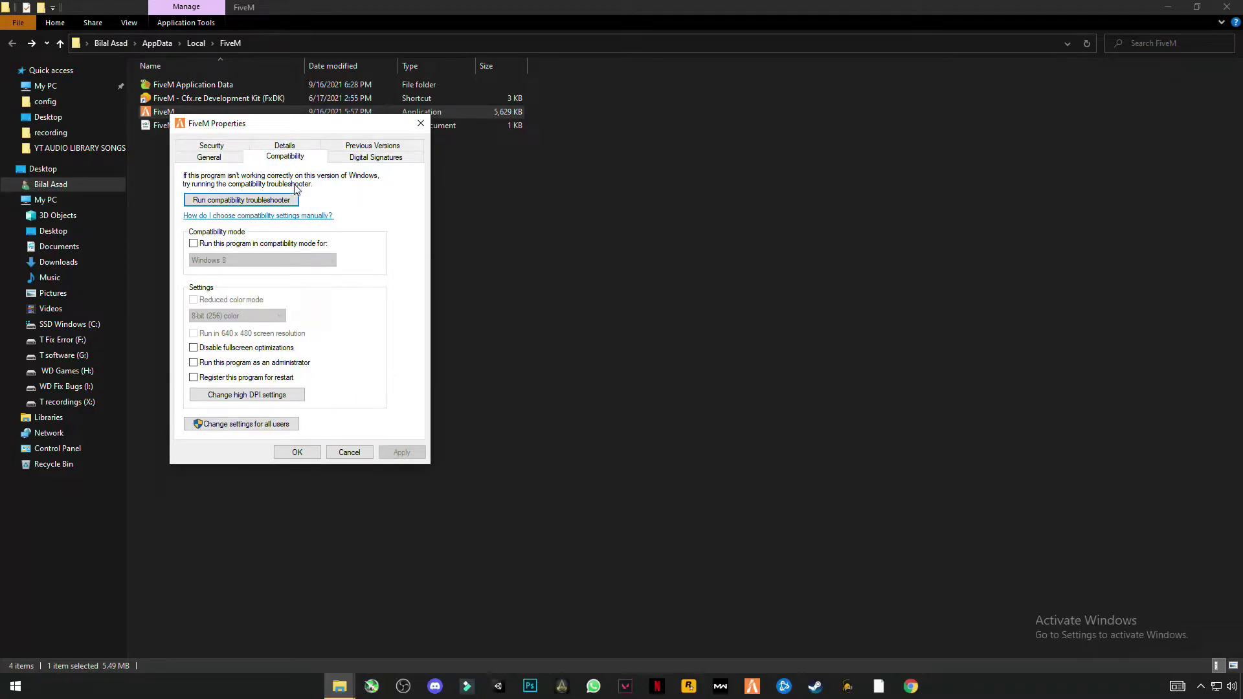
pyautogui.click(193, 244)
pyautogui.click(237, 260)
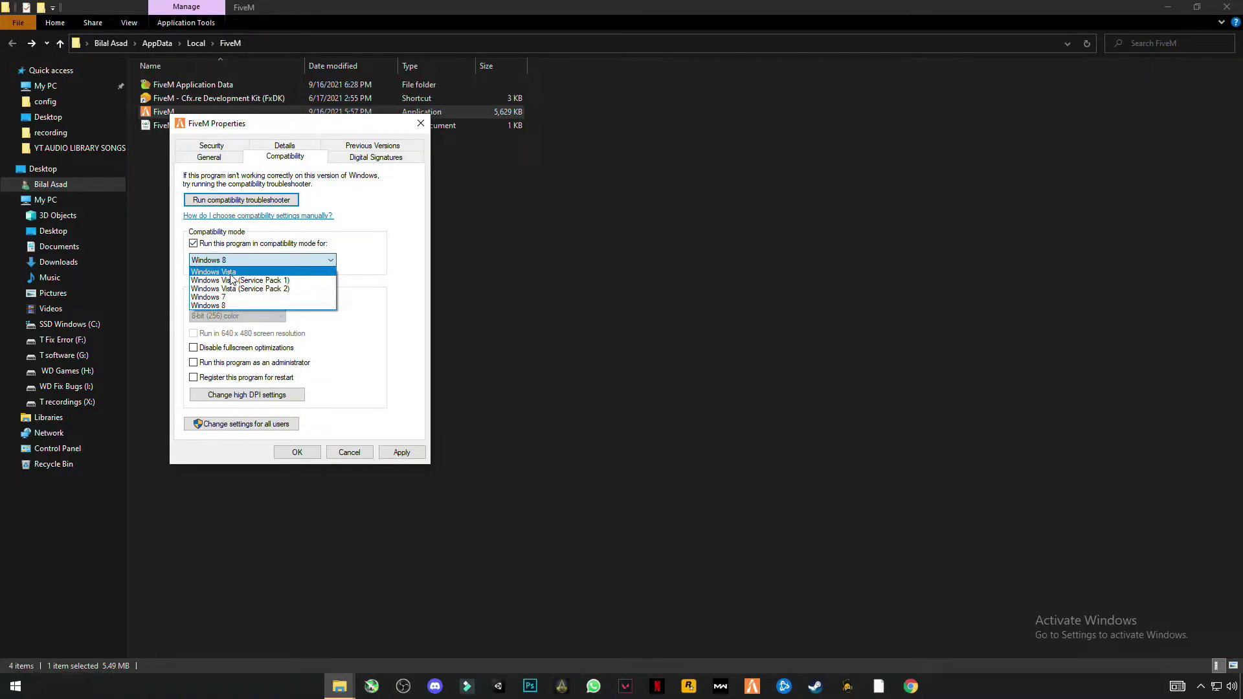
pyautogui.click(268, 281)
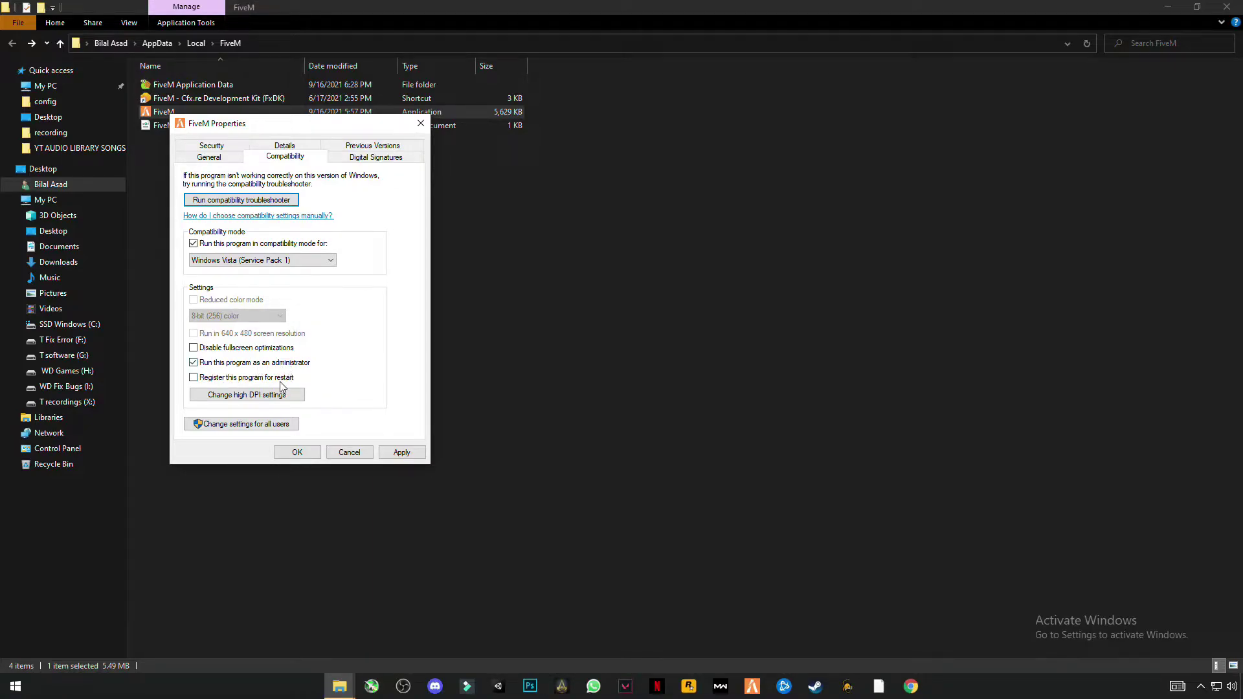
pyautogui.click(414, 455)
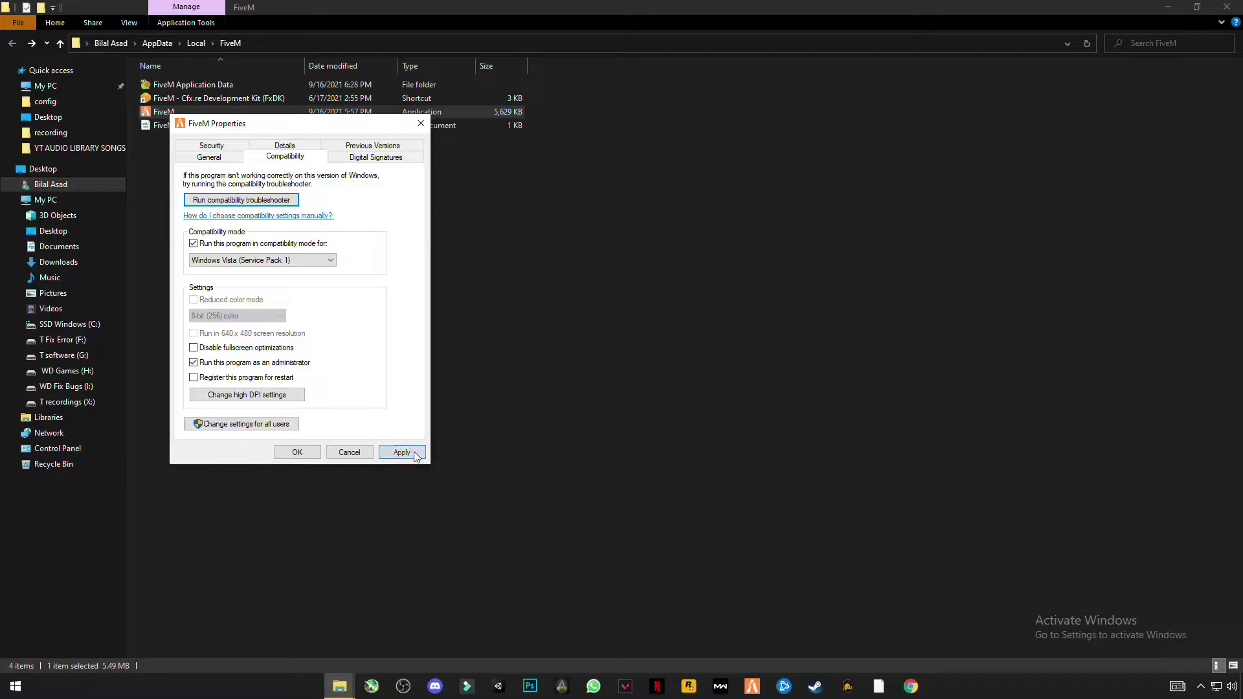
pyautogui.click(299, 453)
pyautogui.click(1227, 7)
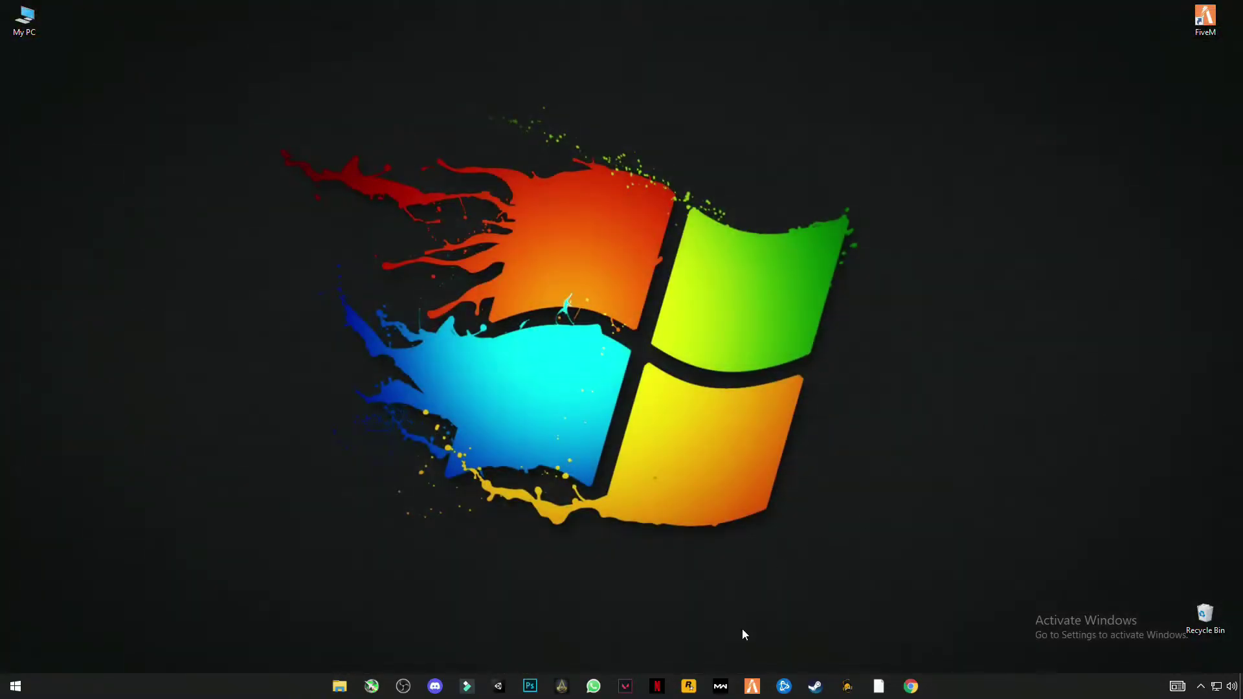